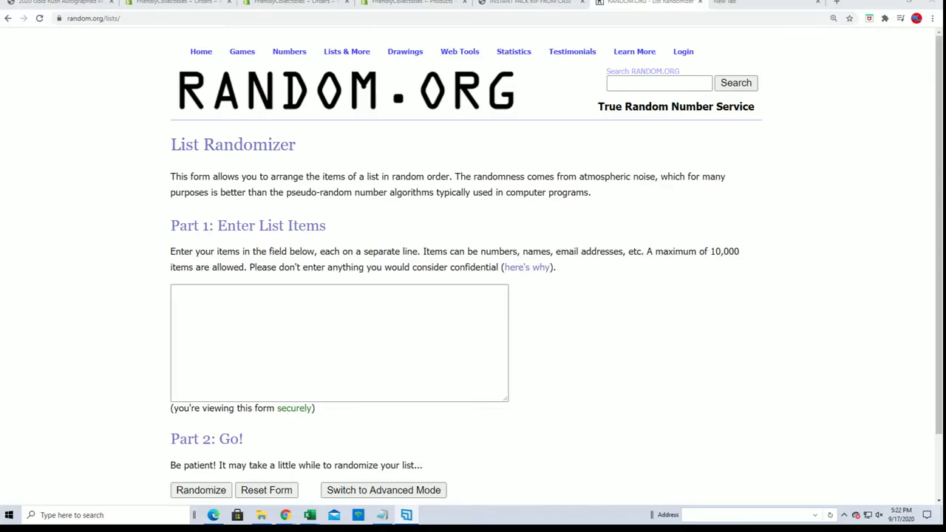
In Notepad, select the block of owner names below the jersey box title
left_click(382, 515)
left_click_drag(675, 302, 558, 77)
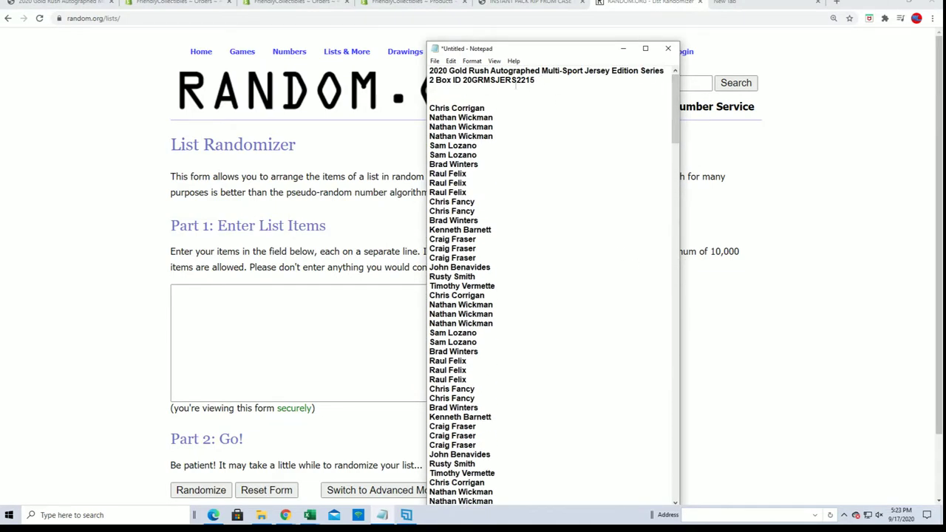
left_click_drag(430, 108, 529, 244)
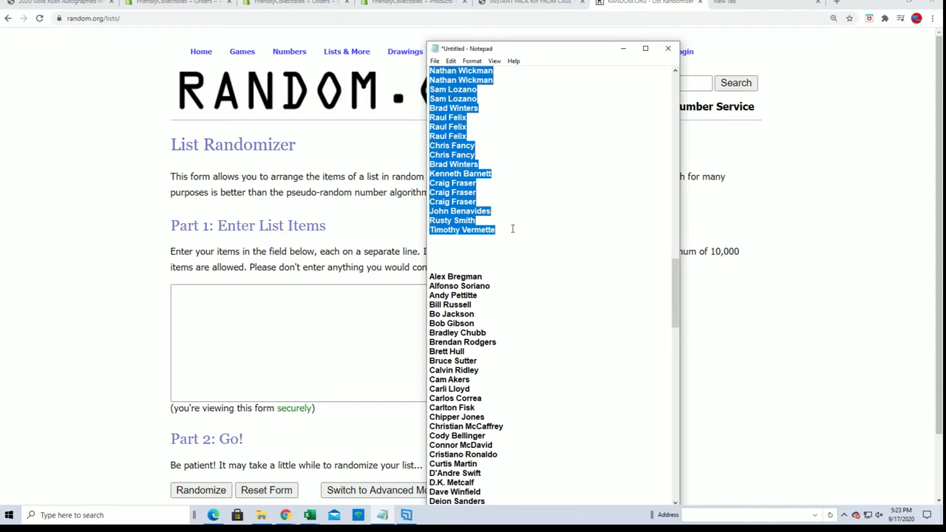
Copy the owner names into the List Randomizer and randomize the 140 entries
right_click(457, 205)
left_click(480, 241)
left_click(218, 317)
right_click(203, 296)
left_click(230, 362)
scroll(643, 359, "down", 1)
left_click(221, 417)
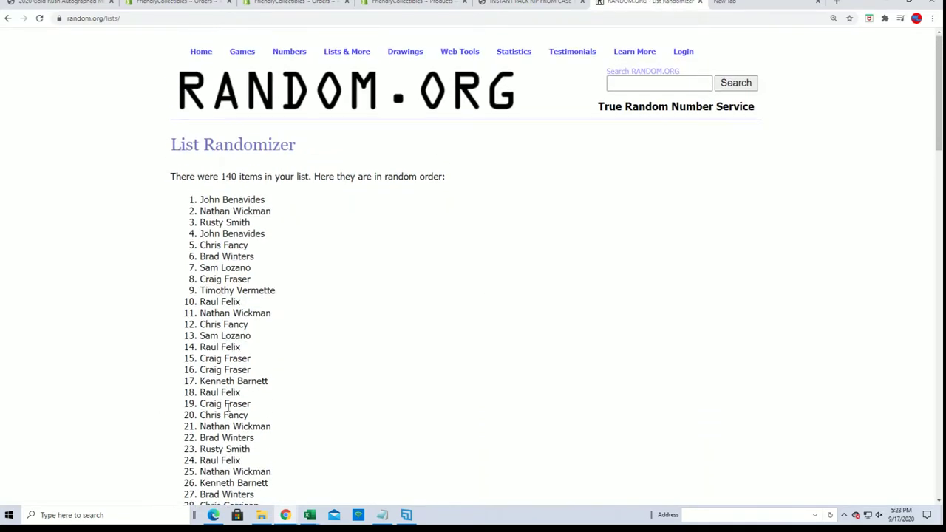
Reshuffle the owner list six more times with Again!
scroll(223, 404, "down", 5)
scroll(235, 414, "down", 15)
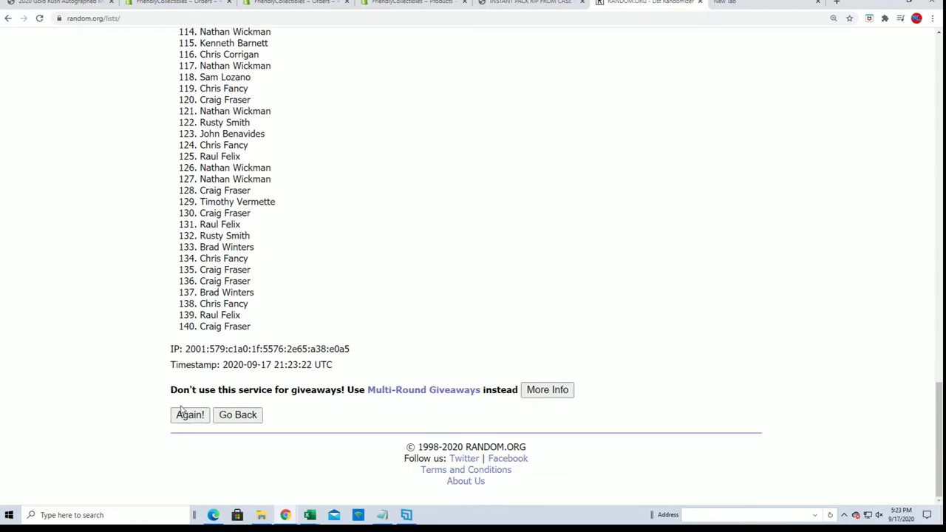
left_click(186, 419)
scroll(197, 415, "down", 20)
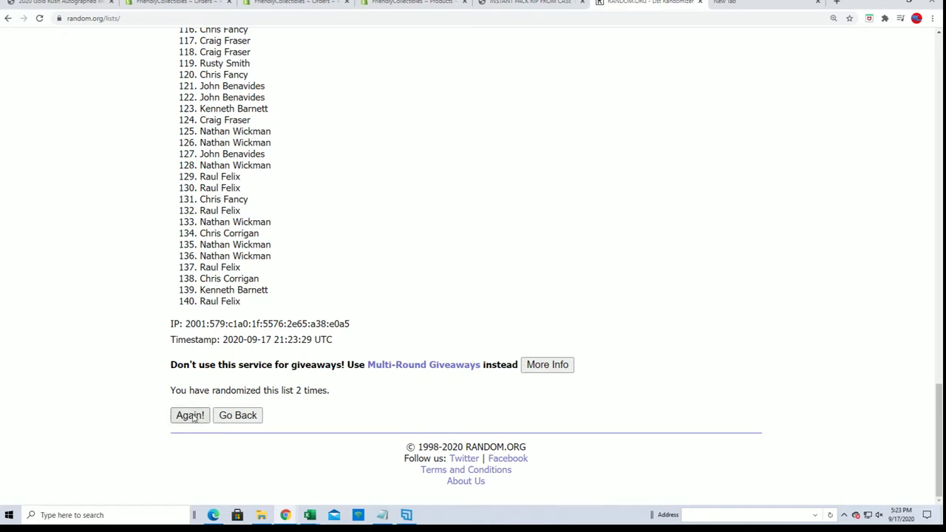
left_click(185, 417)
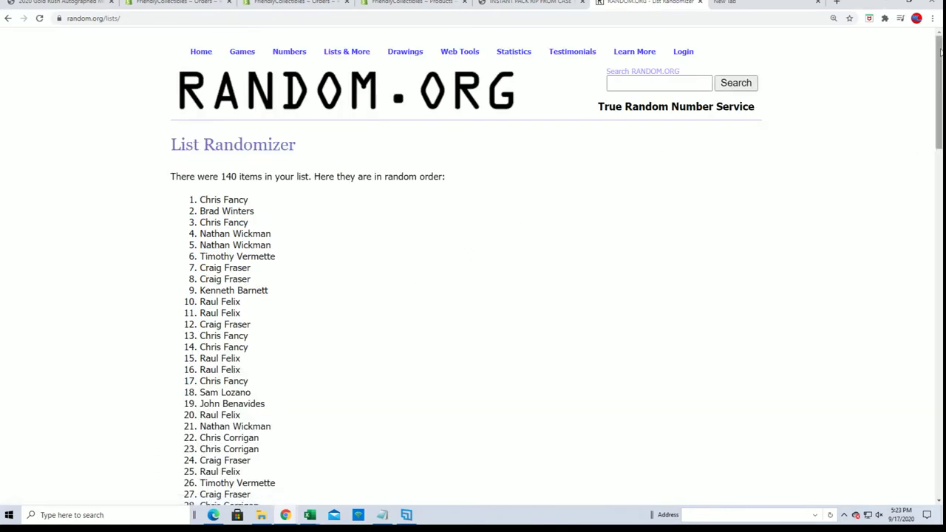
left_click_drag(938, 70, 937, 421)
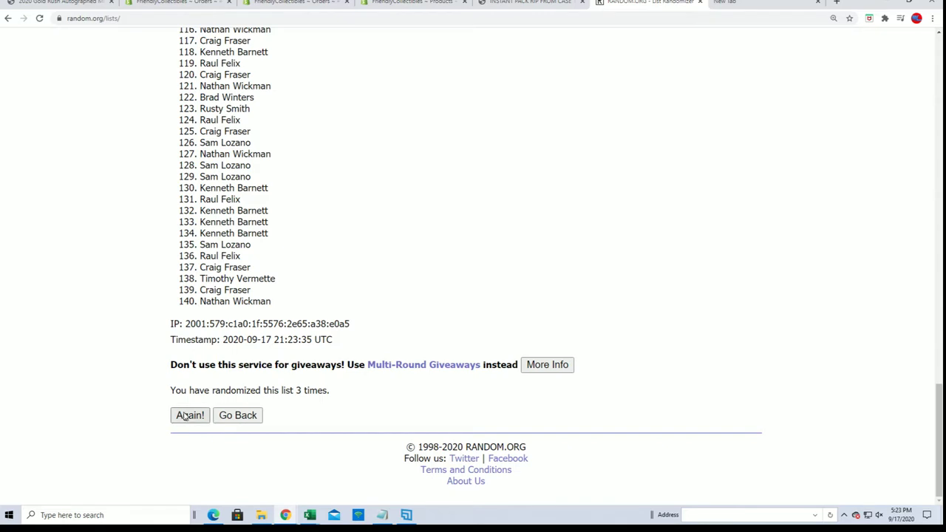
left_click(189, 415)
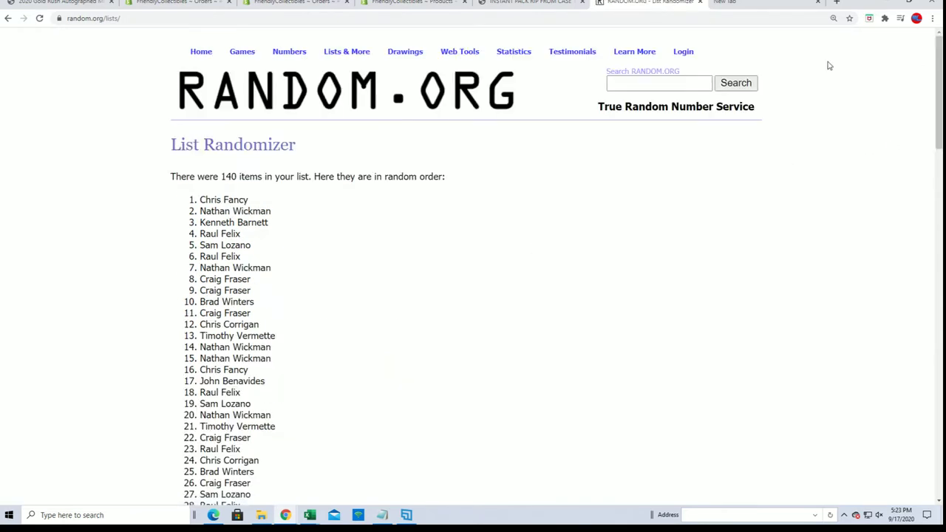
left_click_drag(937, 88, 938, 440)
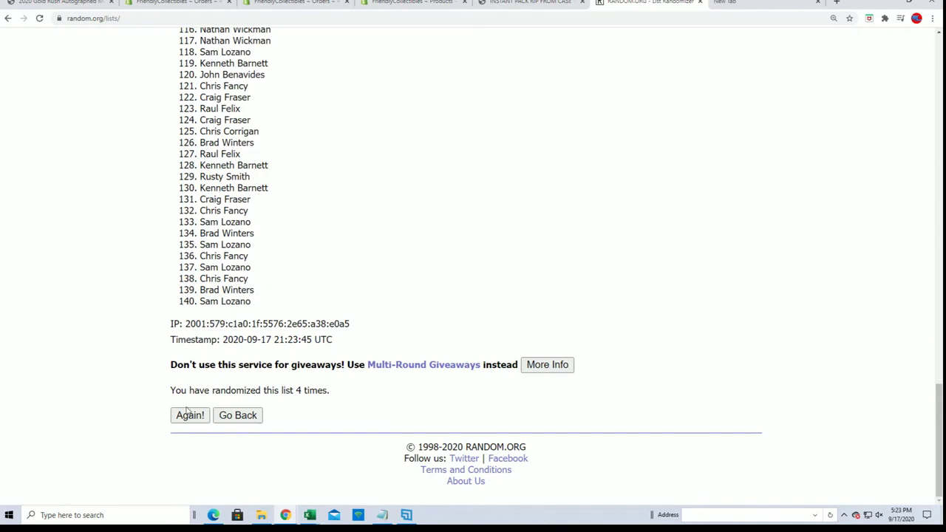
left_click(192, 420)
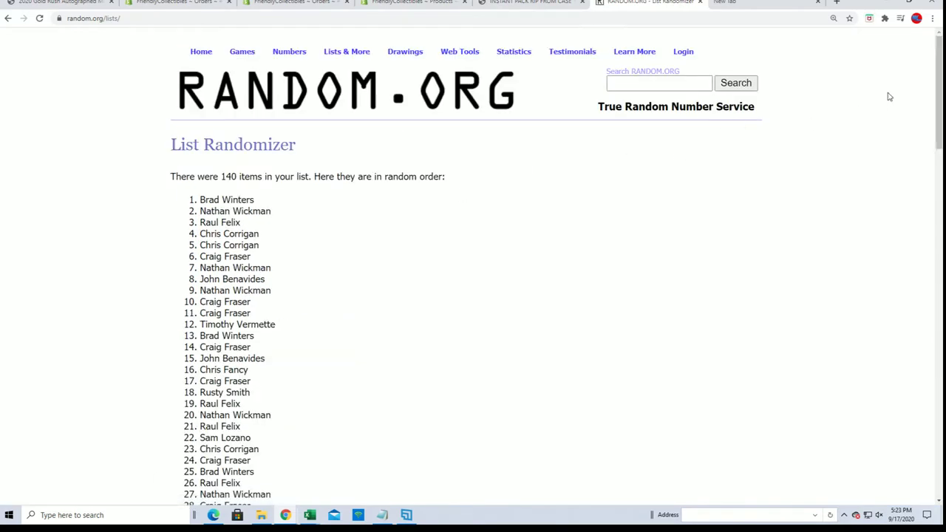
left_click_drag(937, 89, 939, 451)
left_click(190, 416)
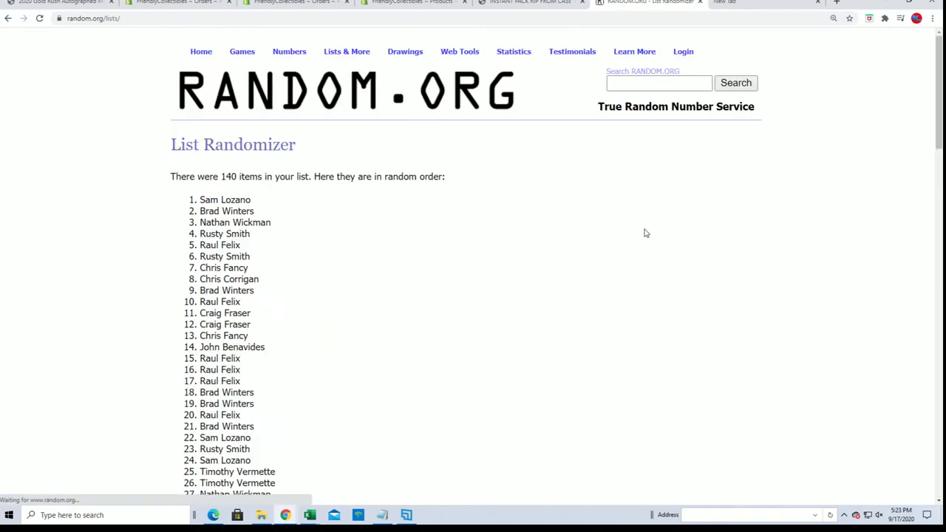
left_click_drag(934, 56, 937, 405)
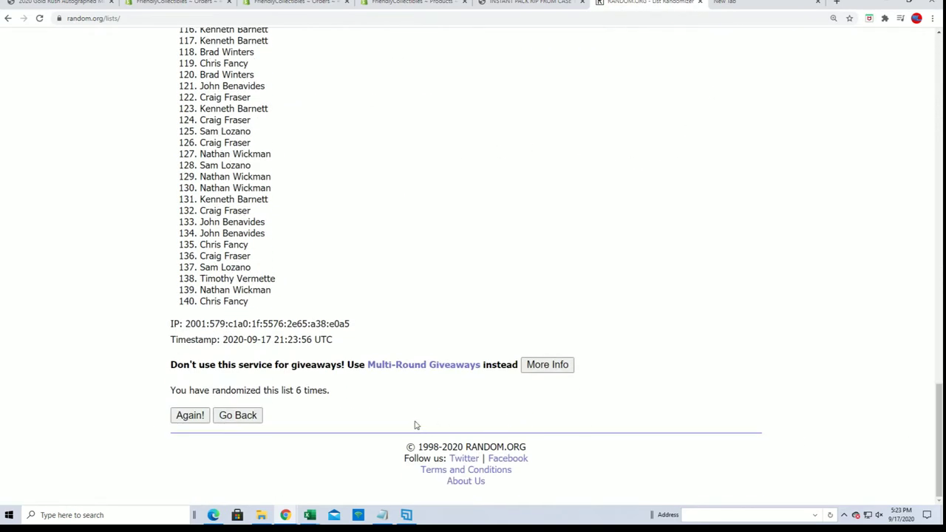
left_click(189, 415)
scroll(261, 146, "down", 2)
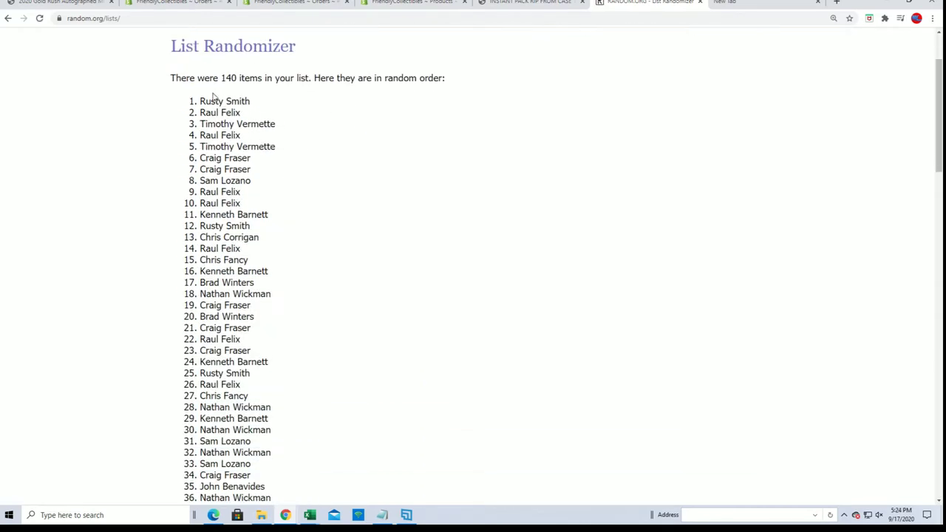
Select and copy the final shuffled owner list
left_click_drag(212, 96, 289, 304)
right_click(235, 260)
left_click(262, 268)
scroll(416, 332, "up", 10)
scroll(410, 349, "up", 8)
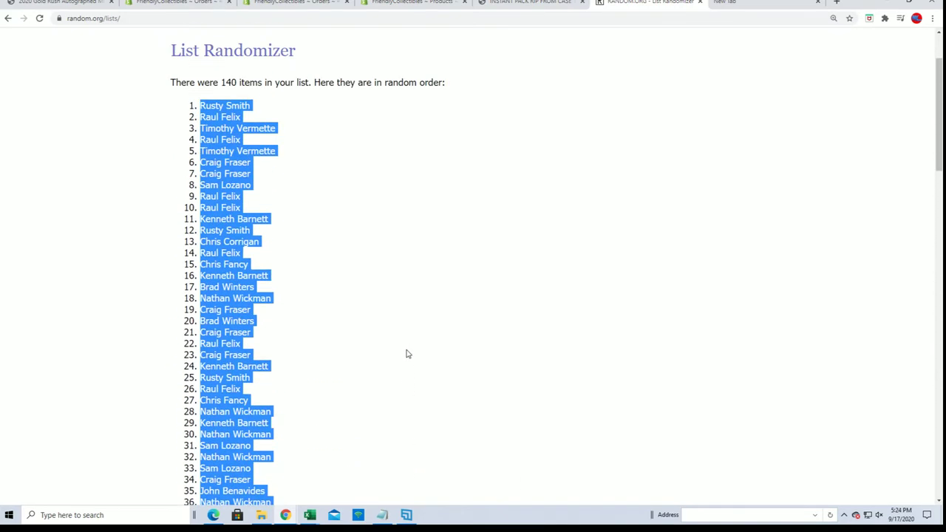
key("alt+Tab")
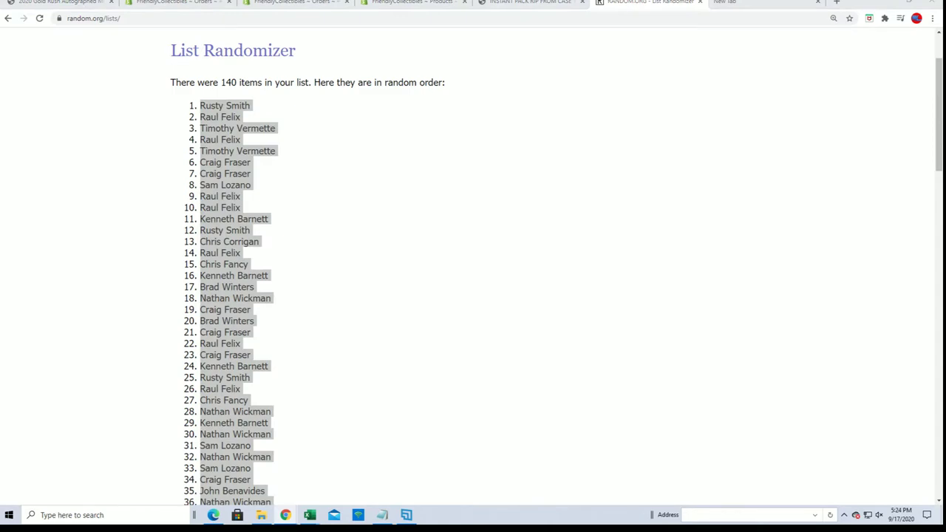
Paste the shuffled owner names into A2 as unformatted text
key("alt+Tab")
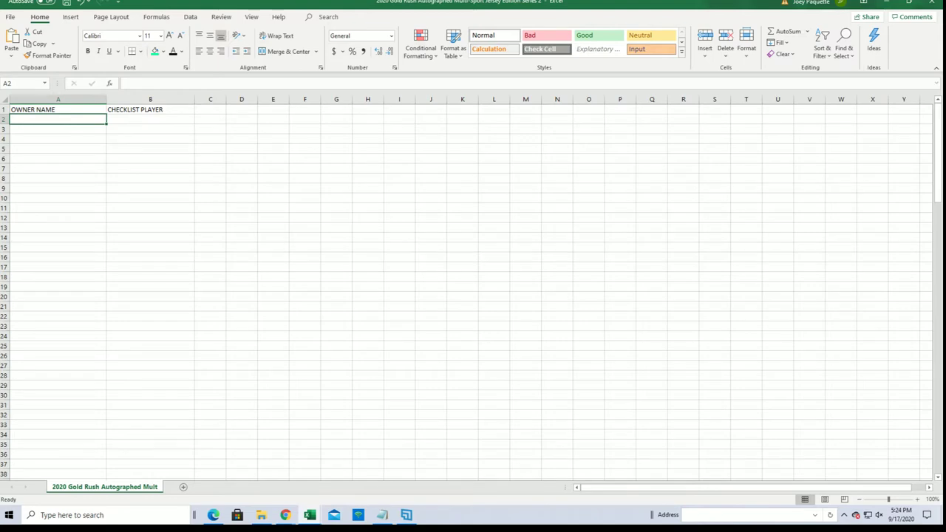
key("alt+Tab")
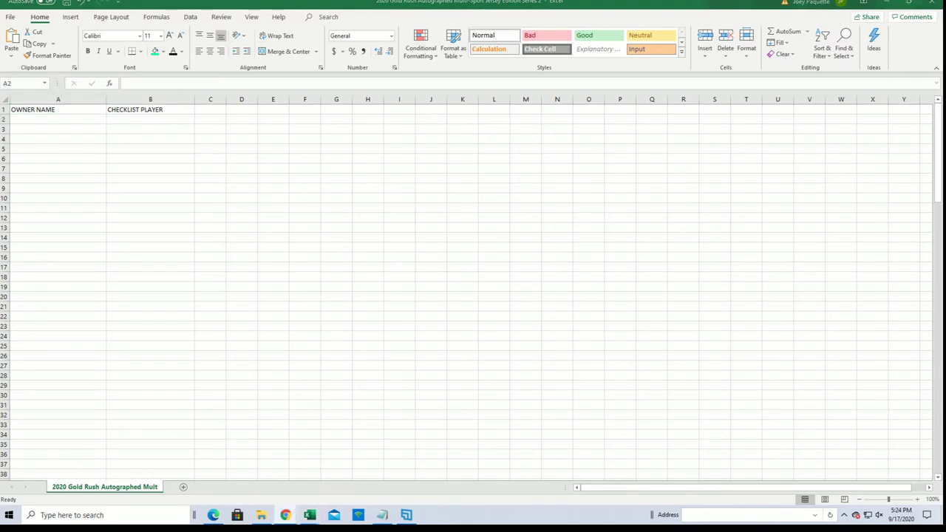
left_click(46, 118)
right_click(50, 118)
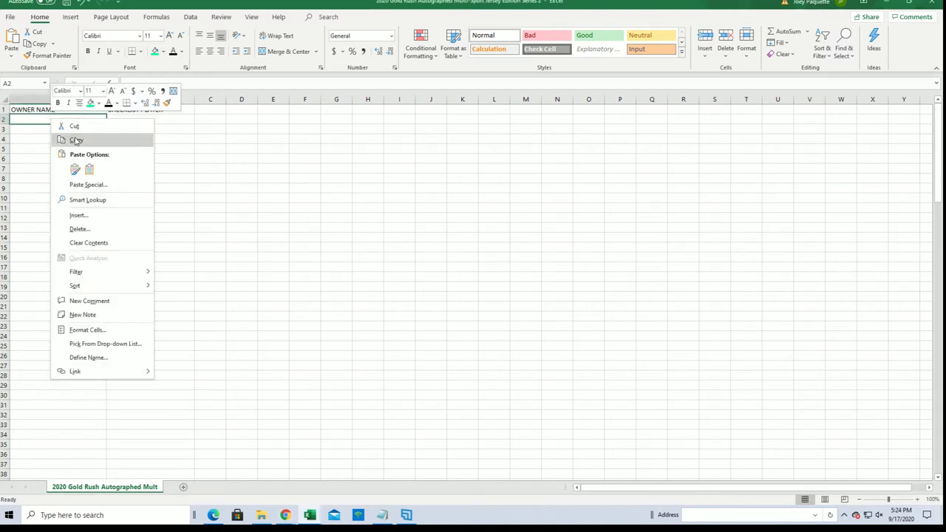
left_click(83, 185)
left_click(11, 133)
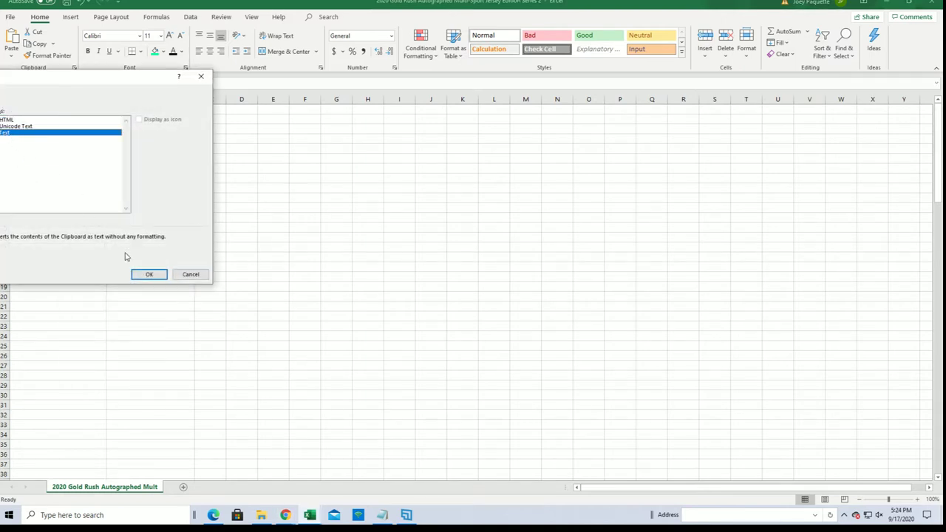
left_click(148, 275)
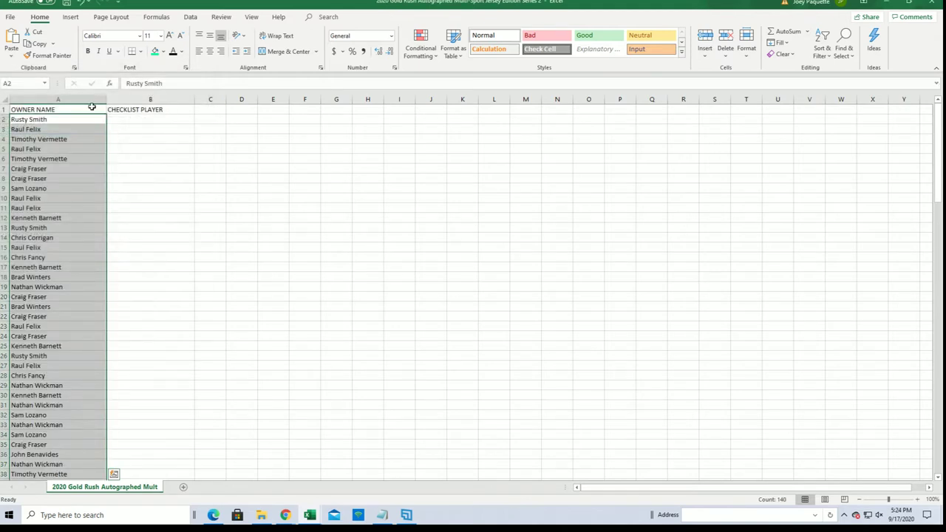
Resize column A to width 20.00 and select cell B2
left_click(93, 100)
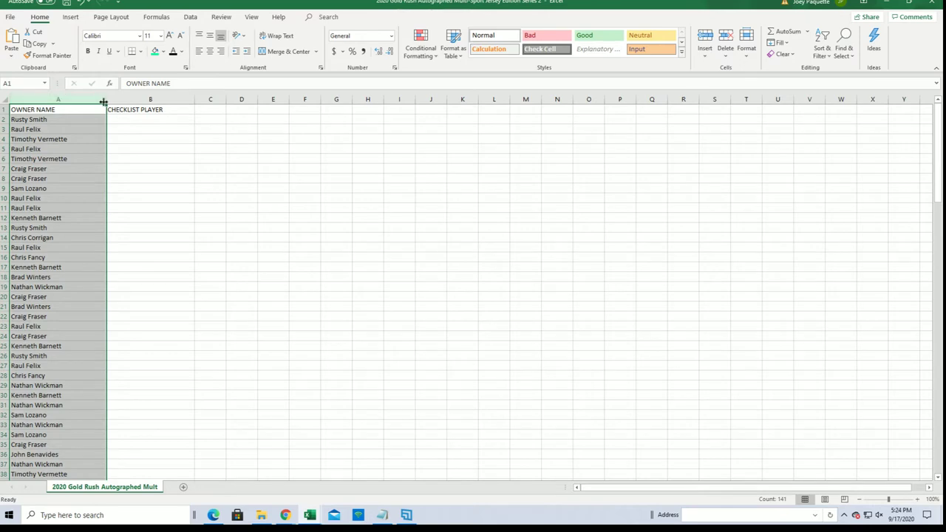
left_click_drag(99, 99, 67, 111)
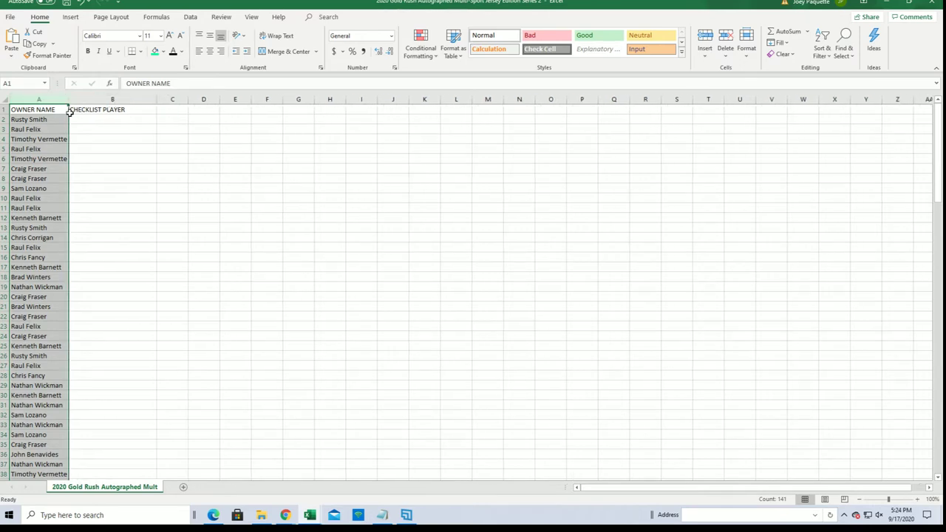
left_click(91, 121)
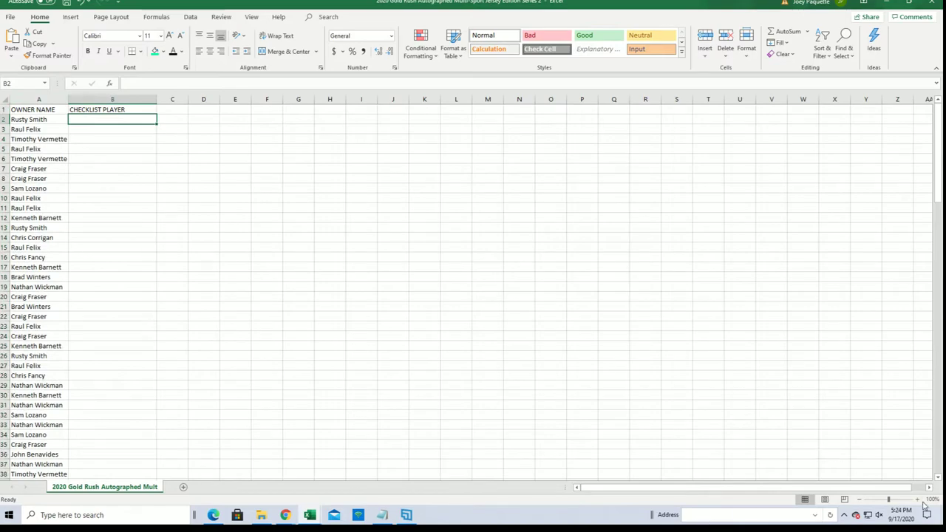
Zoom in on the sheet three steps, then minimize Excel to reveal the browser
left_click(917, 499)
left_click(917, 500)
left_click(917, 499)
left_click(918, 500)
left_click(917, 500)
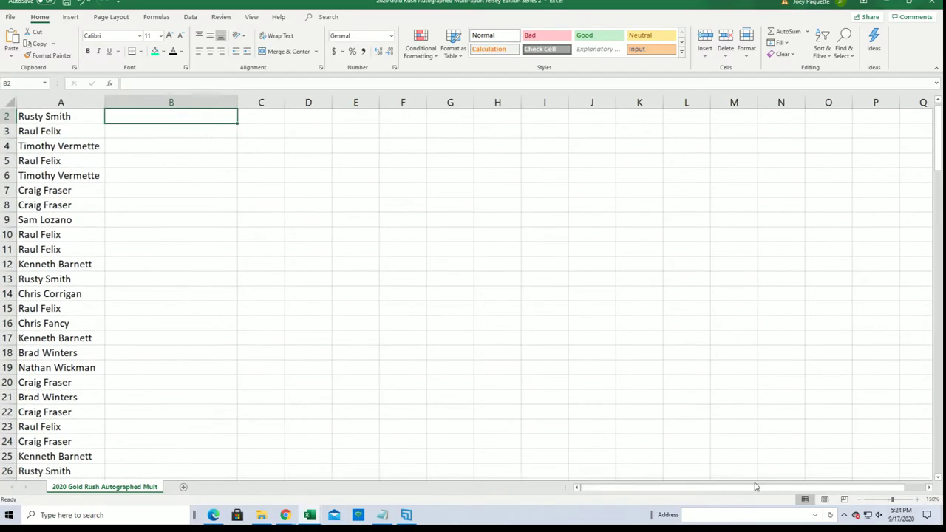
scroll(752, 471, "up", 1)
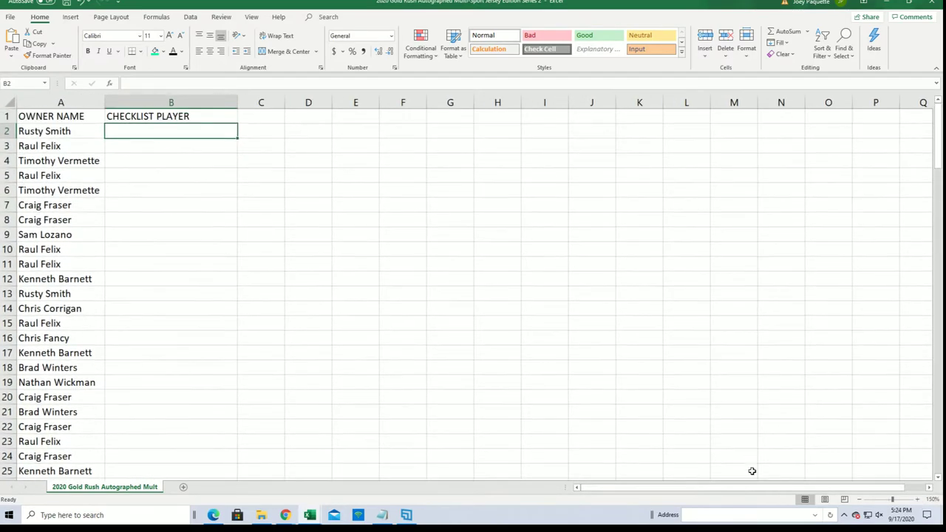
left_click(899, 3)
scroll(406, 136, "up", 2)
Reload the List Randomizer, then copy the checklist player names from Notepad
left_click(344, 72)
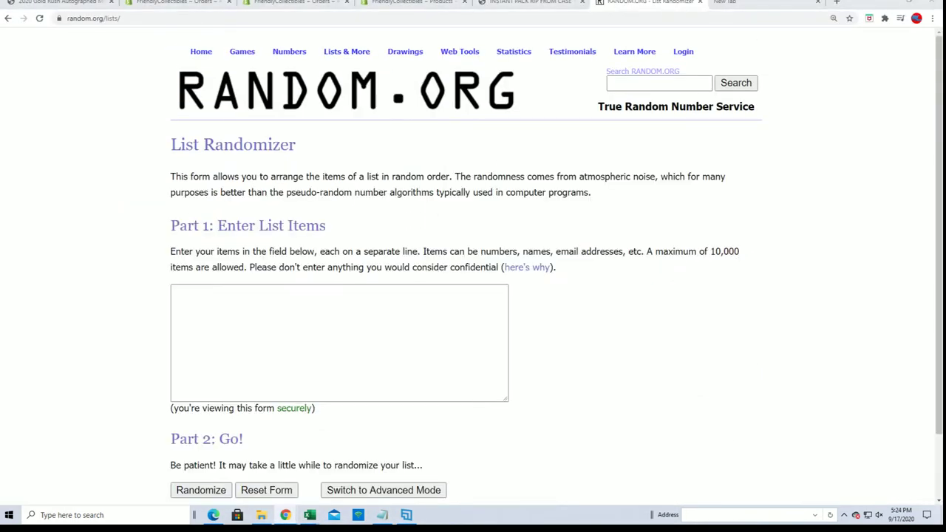
key("alt+Tab")
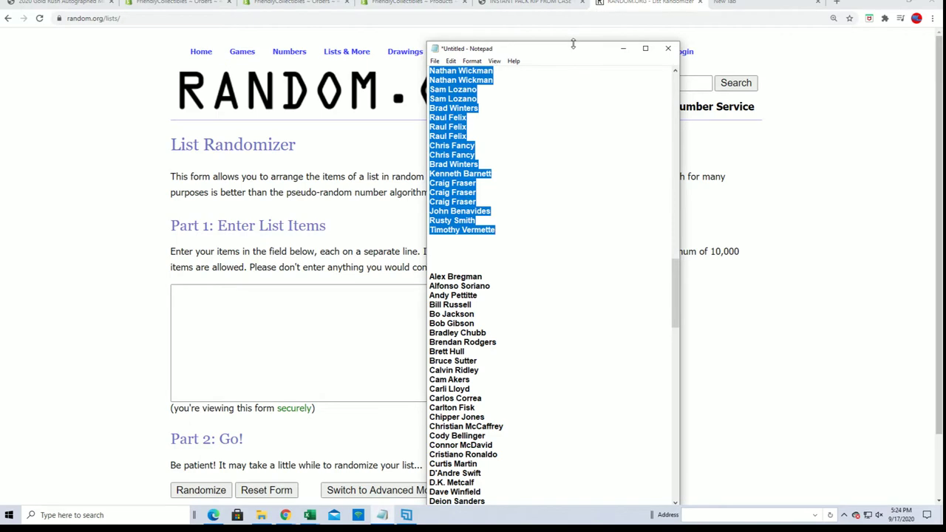
left_click_drag(573, 44, 572, 0)
scroll(517, 222, "down", 4)
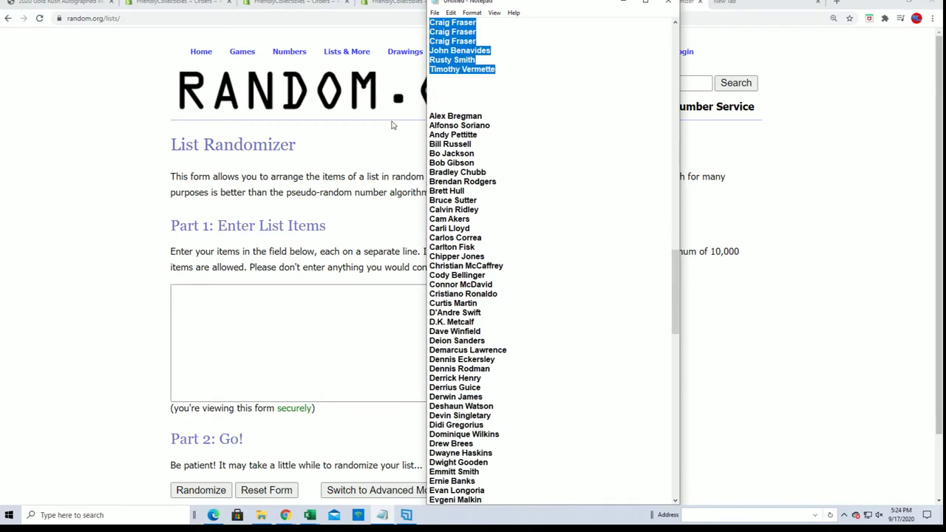
left_click_drag(430, 111, 513, 482)
right_click(456, 448)
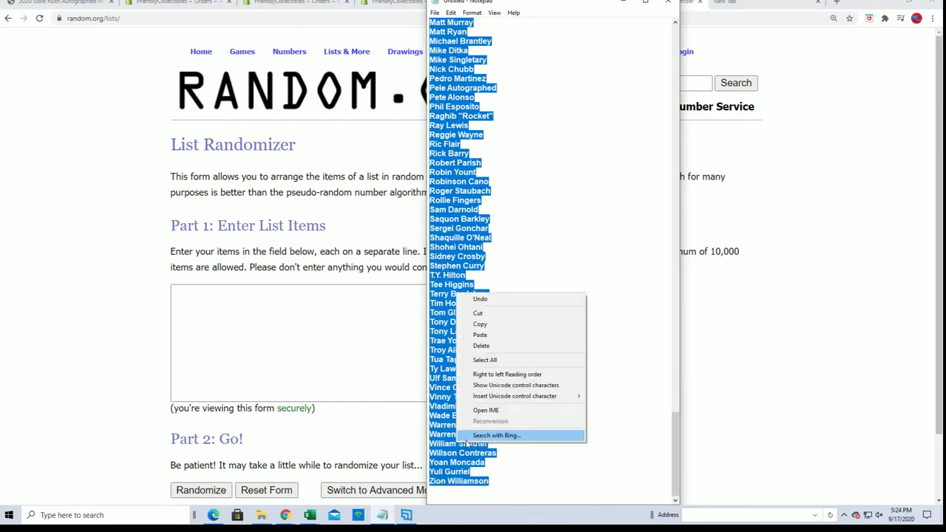
left_click(504, 323)
Paste the player names into the list box and randomize the 140 entries
left_click(236, 320)
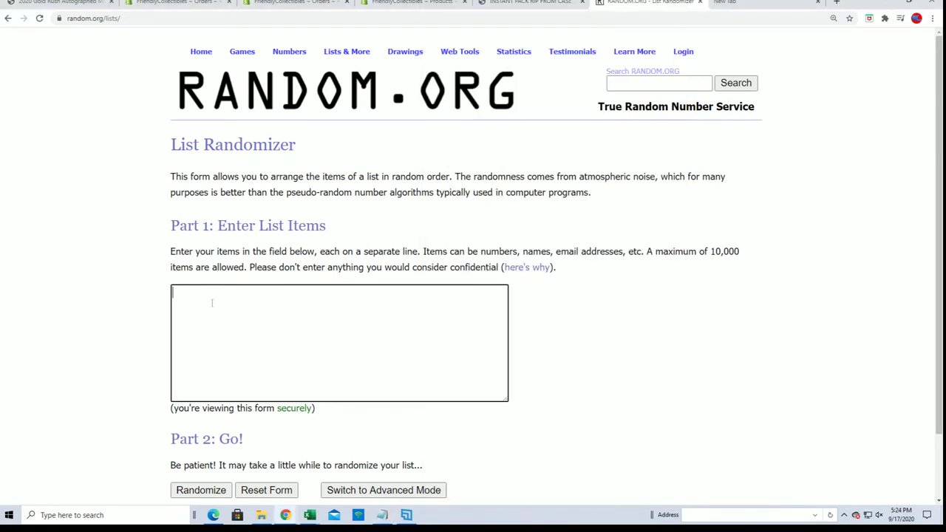
right_click(208, 308)
left_click(259, 384)
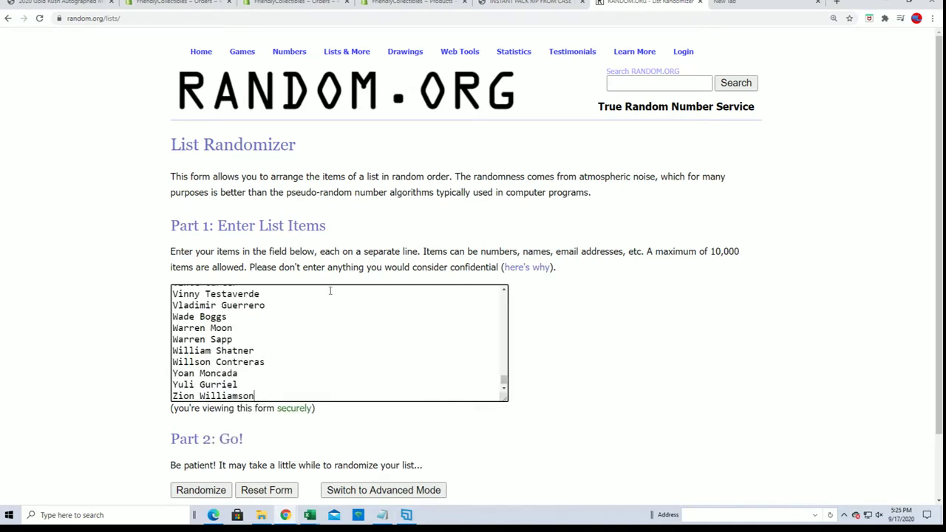
scroll(145, 397, "down", 2)
left_click(190, 416)
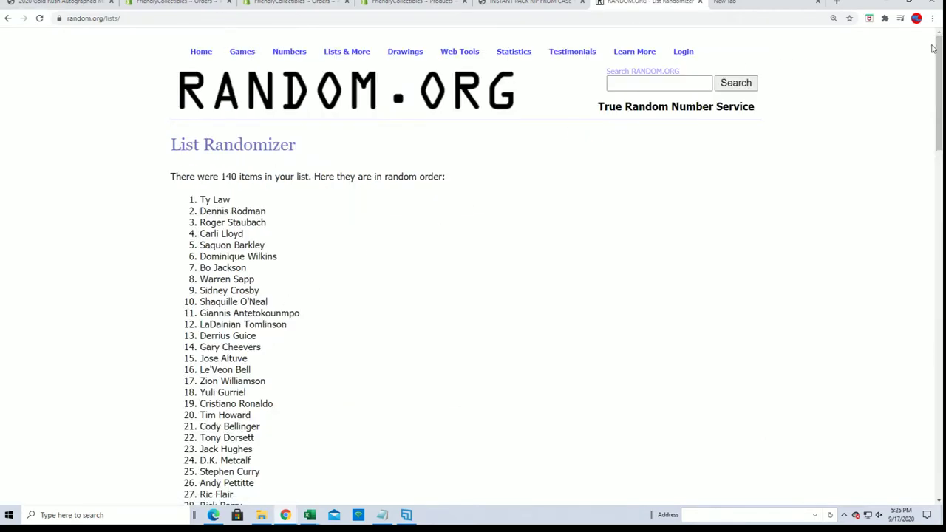
Reshuffle the player list six more times and select the final result
left_click_drag(935, 51, 937, 396)
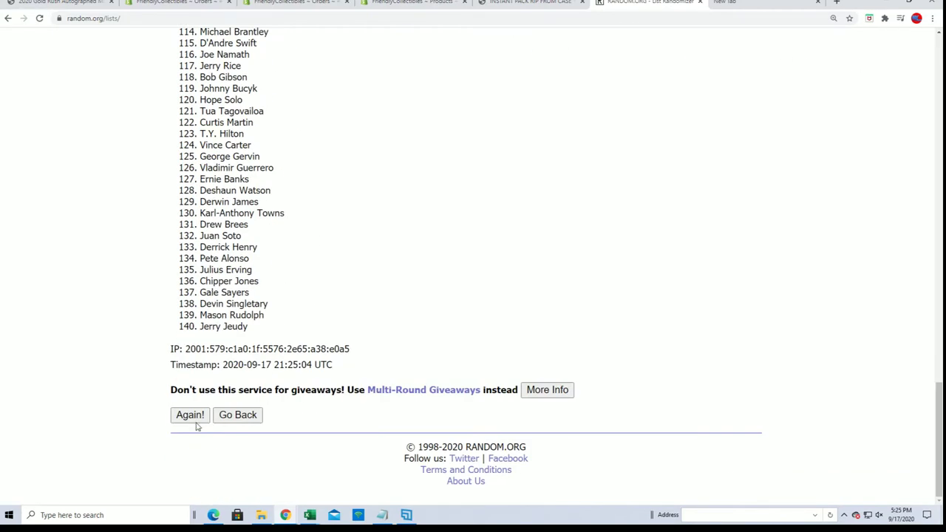
left_click(194, 419)
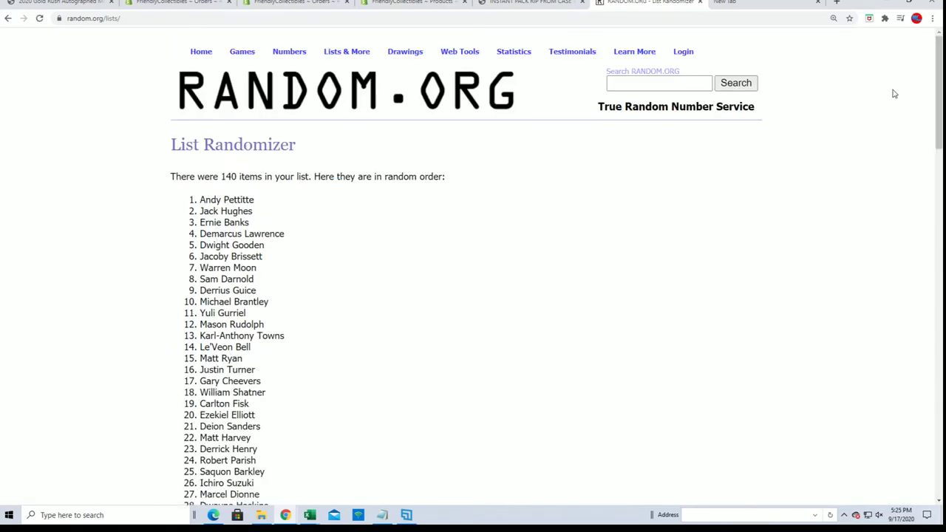
left_click_drag(936, 56, 915, 322)
scroll(567, 252, "down", 5)
left_click(190, 416)
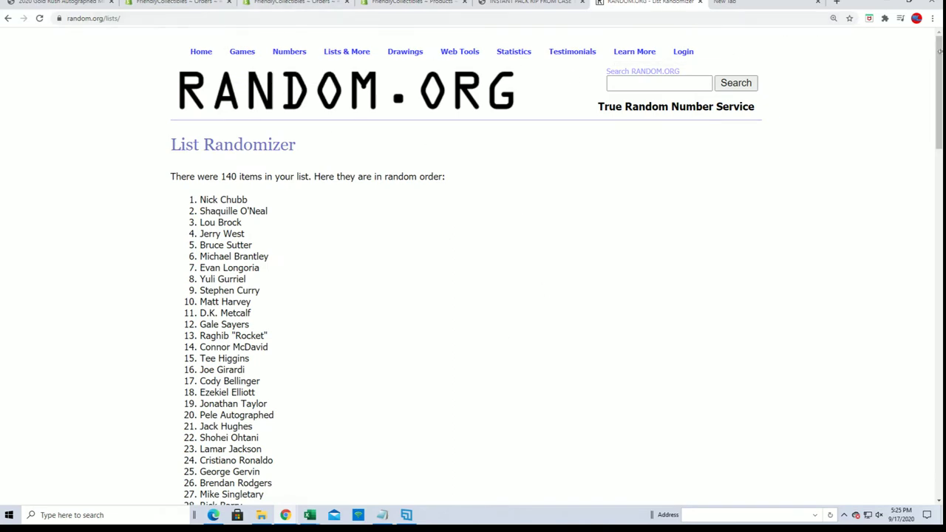
left_click_drag(939, 53, 814, 467)
left_click(190, 416)
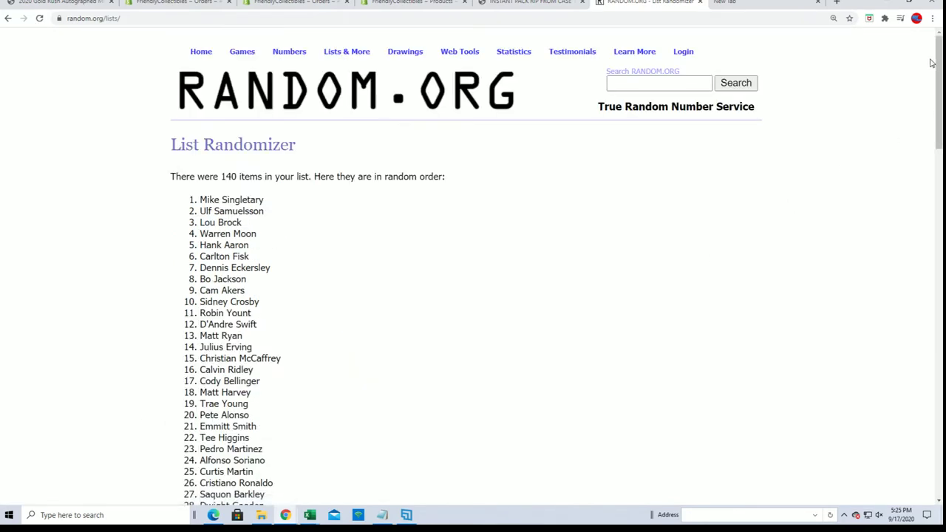
left_click_drag(935, 54, 582, 484)
left_click(186, 417)
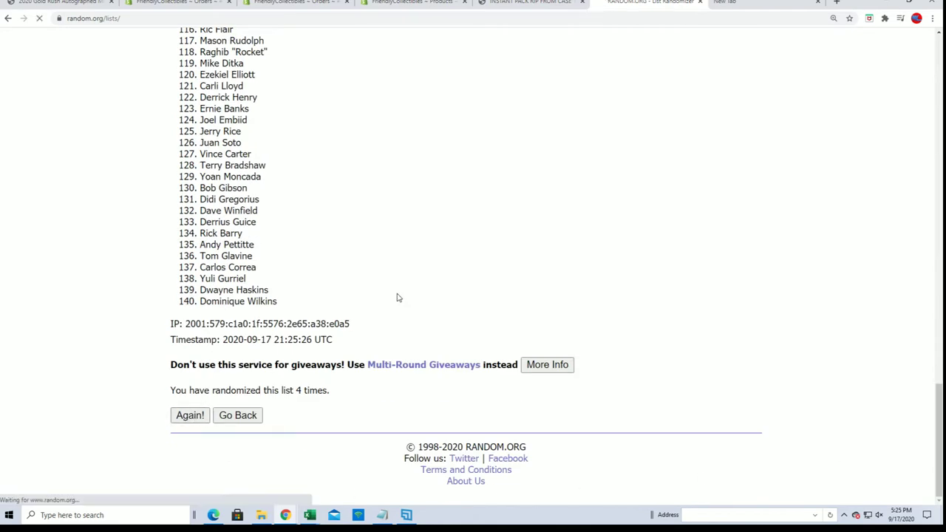
left_click_drag(937, 50, 796, 328)
left_click(187, 416)
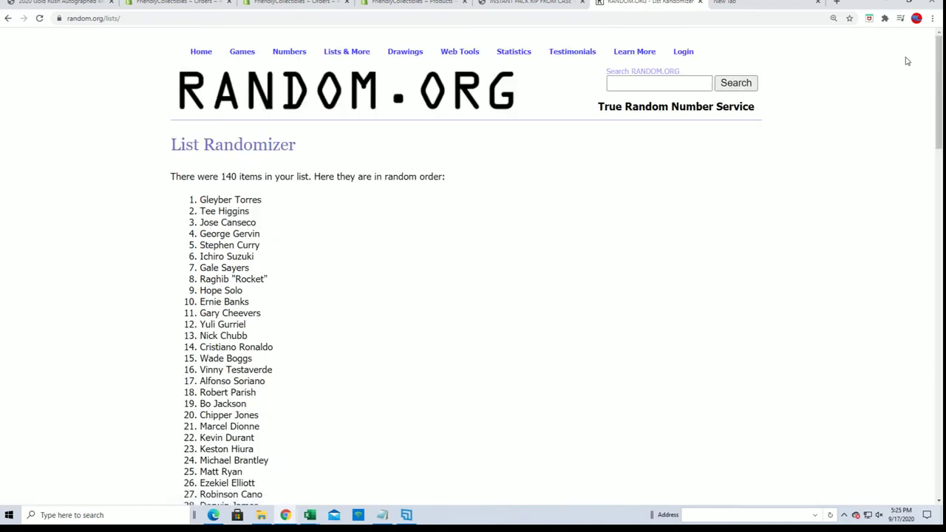
left_click_drag(939, 89, 909, 414)
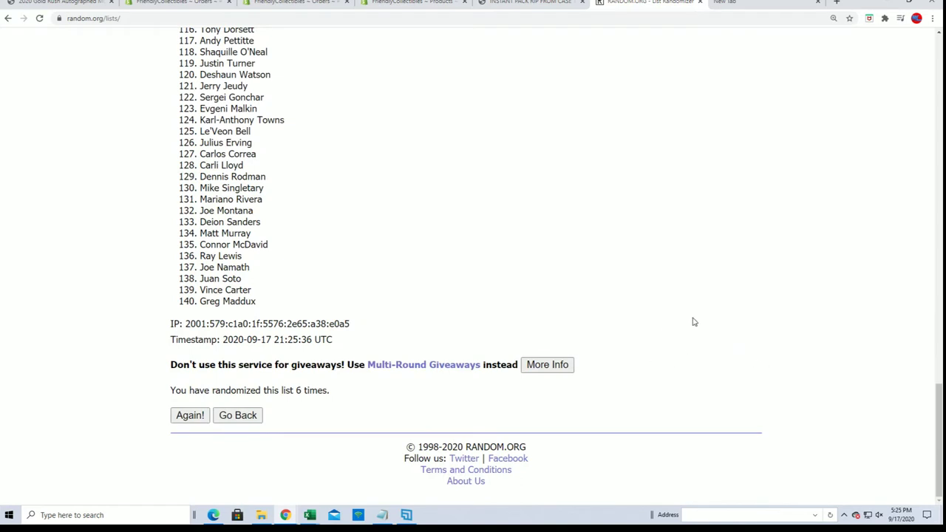
left_click(178, 419)
scroll(288, 234, "down", 1)
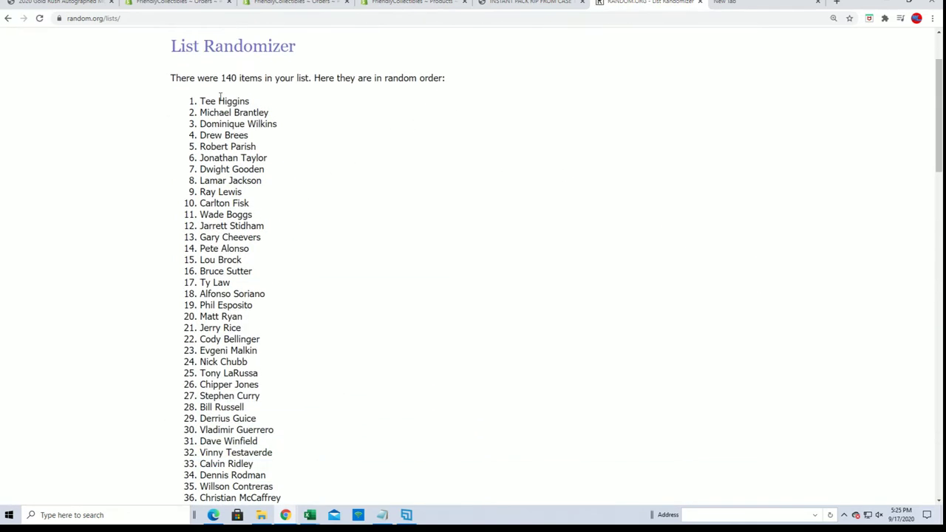
left_click_drag(196, 89, 254, 302)
Reselect the shuffled player list from its first name to the end, copy it, and switch to Excel
right_click(257, 300)
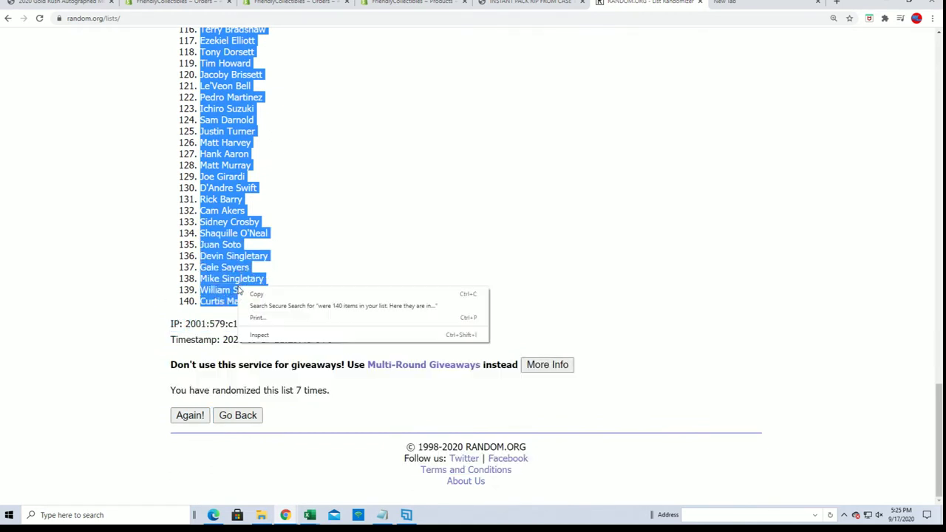
left_click(261, 293)
scroll(356, 341, "up", 13)
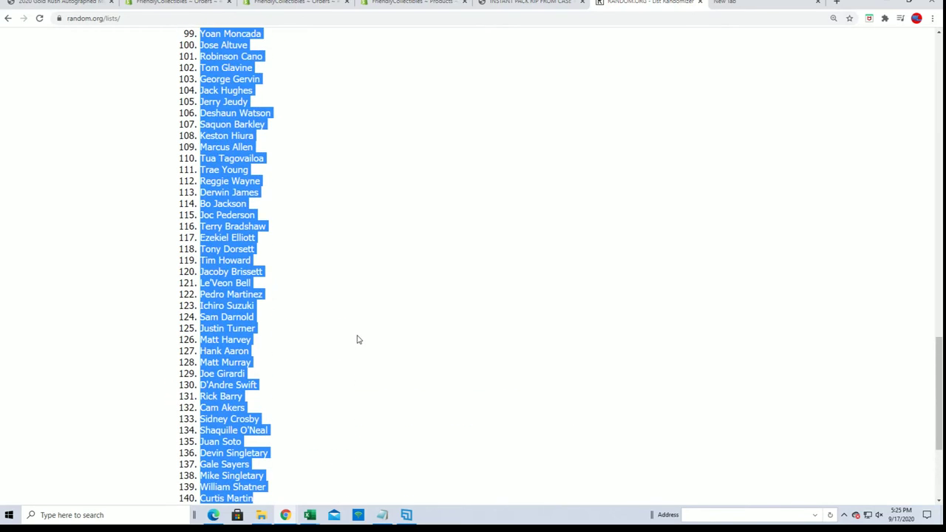
scroll(350, 342, "up", 10)
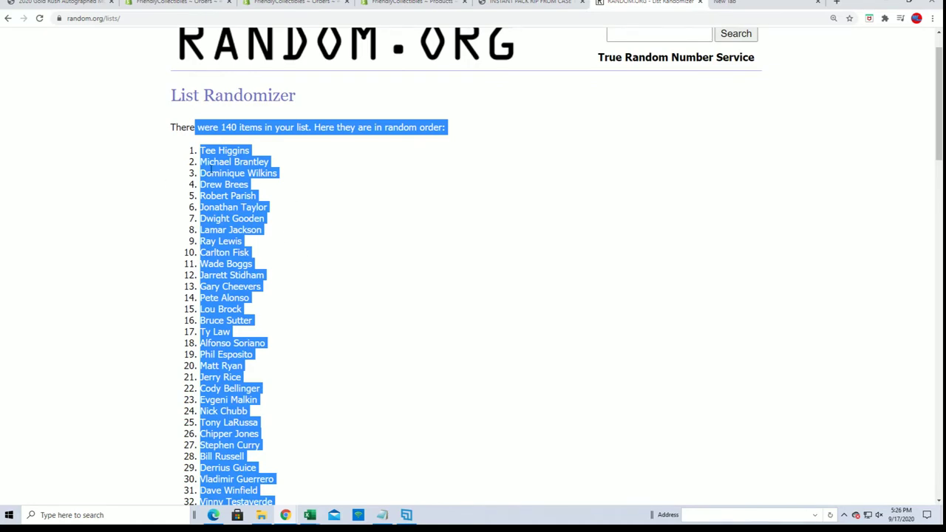
left_click(200, 149)
left_click_drag(205, 151, 272, 303)
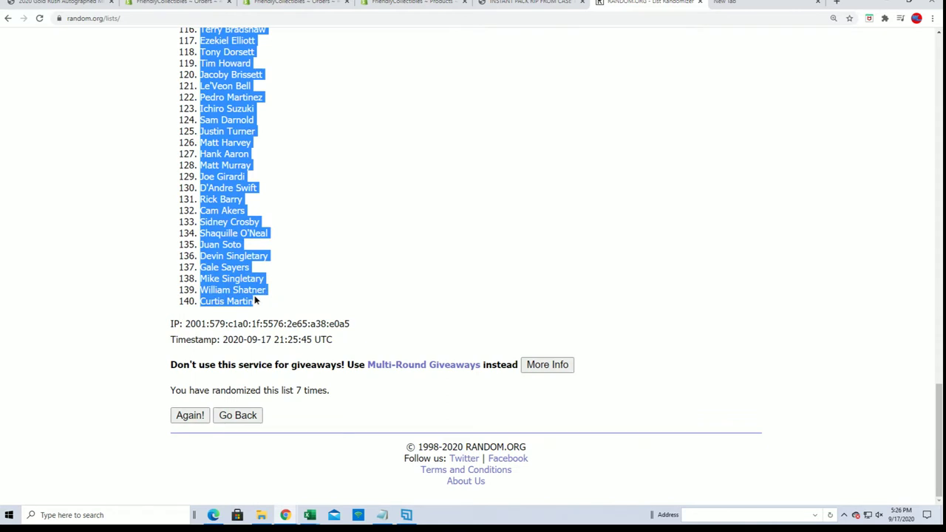
right_click(254, 300)
left_click(285, 310)
key("alt+Tab")
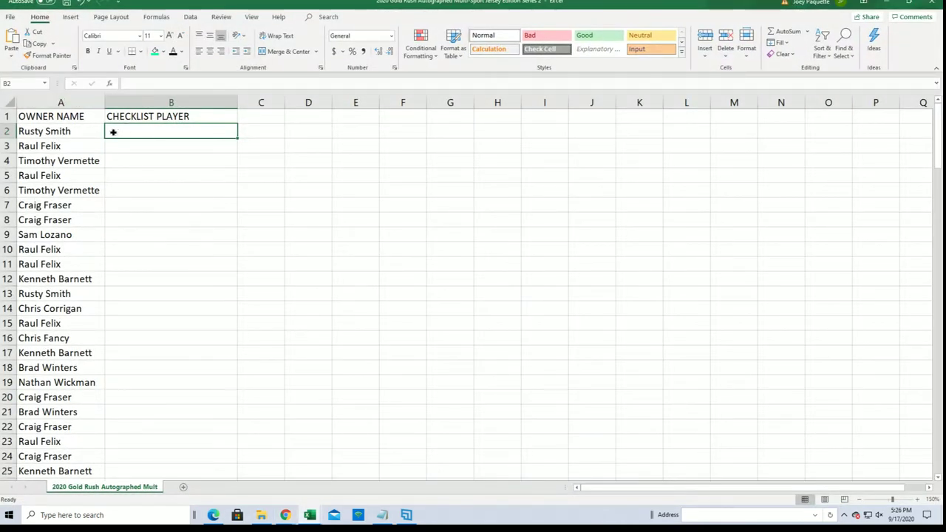
Paste the randomized player names into B2 as plain Text using Paste Special
right_click(113, 132)
left_click(151, 197)
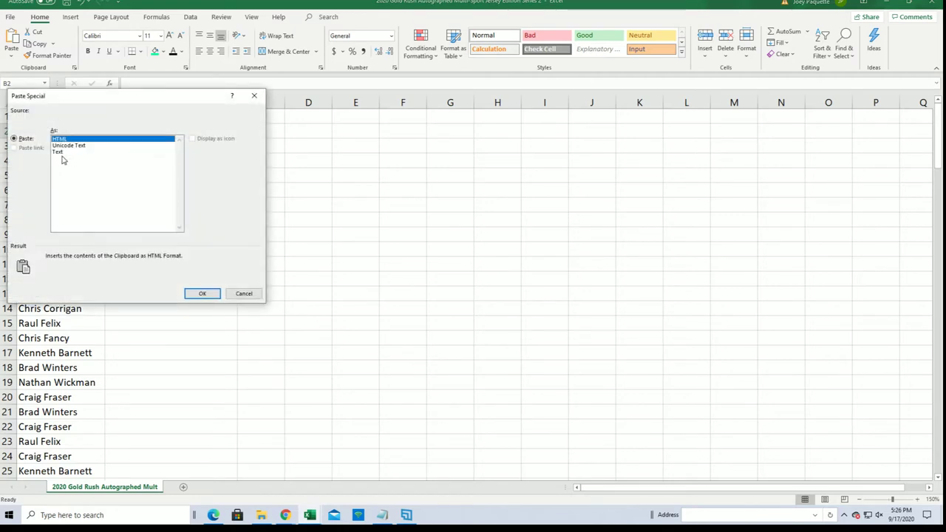
left_click(59, 152)
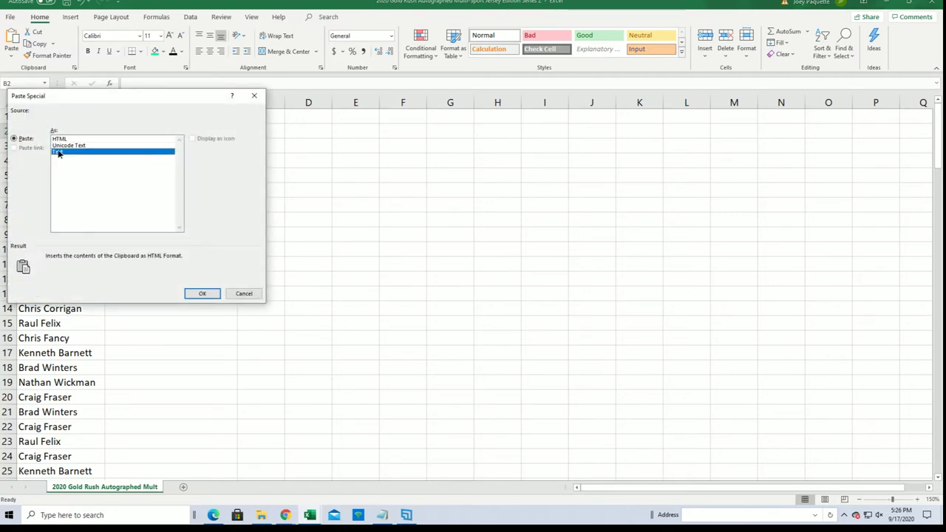
left_click(193, 293)
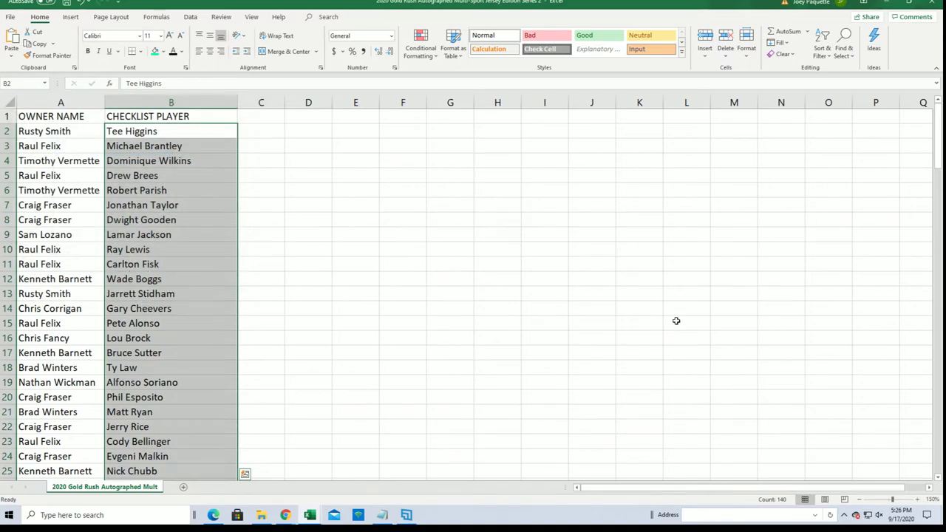
left_click(88, 235)
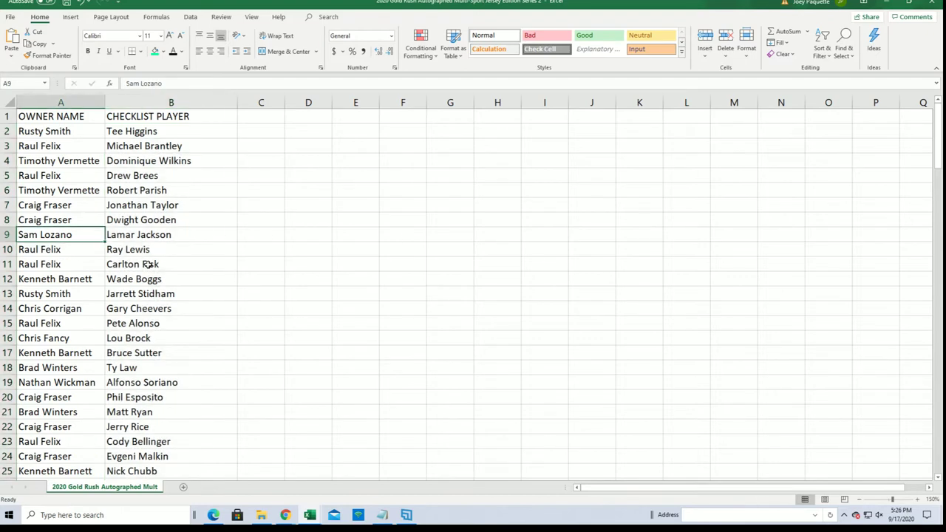
scroll(172, 355, "down", 1)
left_click(176, 383)
scroll(185, 388, "down", 1)
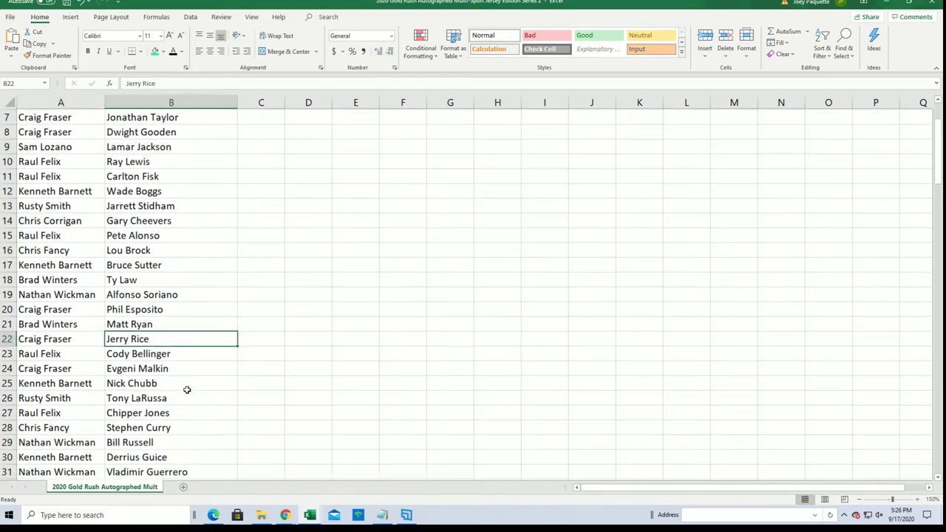
scroll(189, 389, "down", 4)
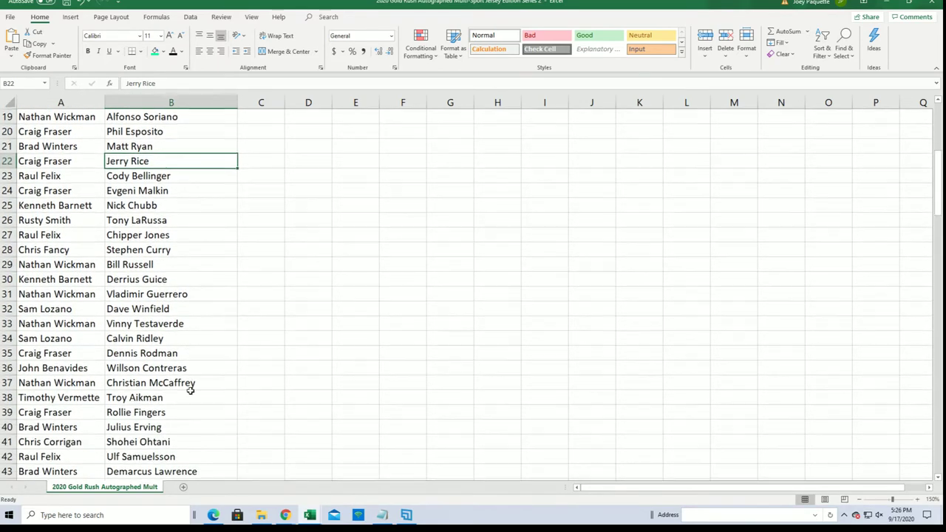
scroll(192, 389, "down", 4)
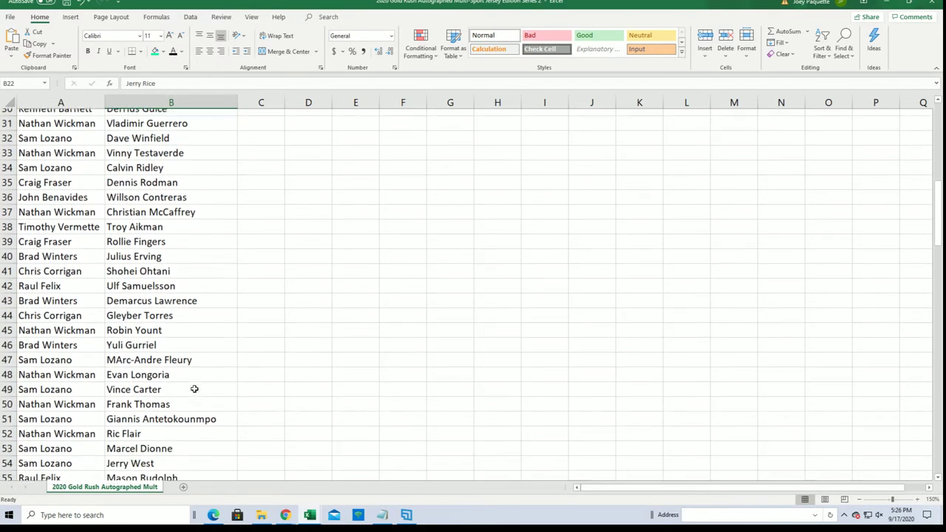
scroll(195, 389, "down", 1)
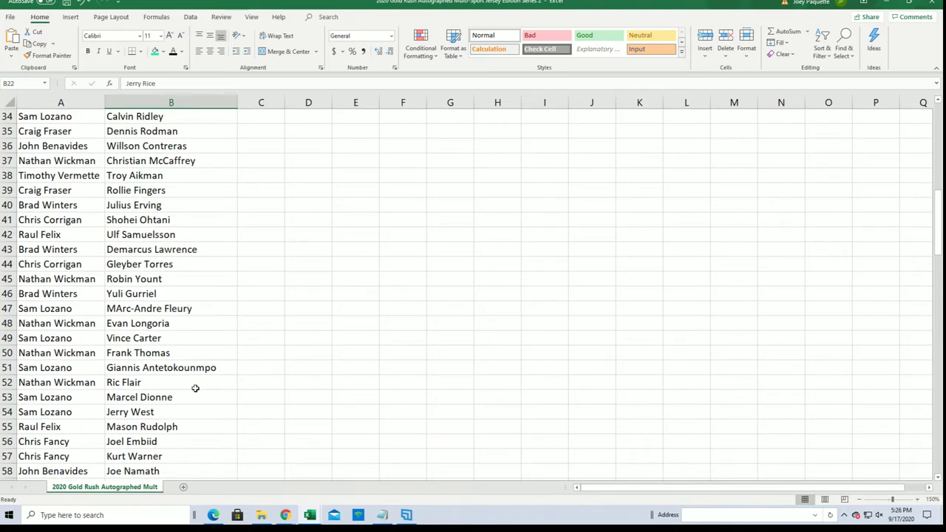
scroll(195, 389, "down", 1)
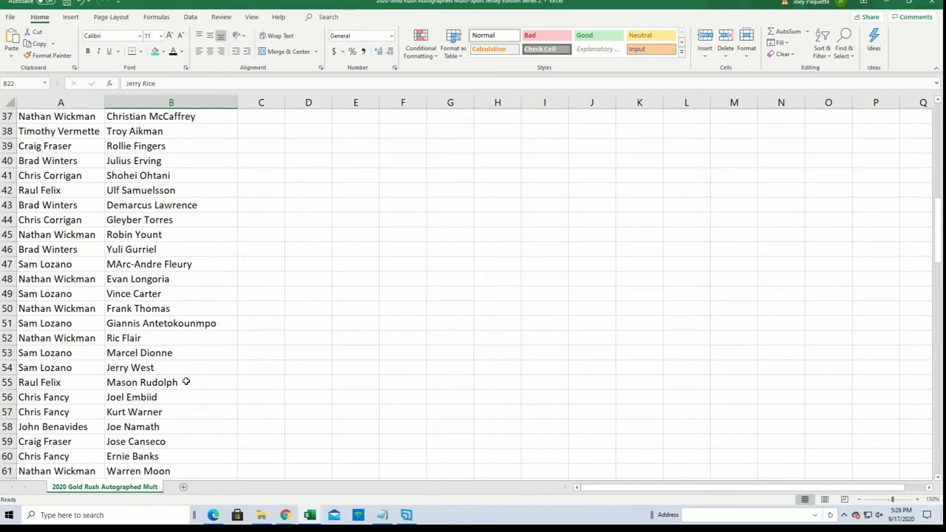
scroll(188, 382, "down", 2)
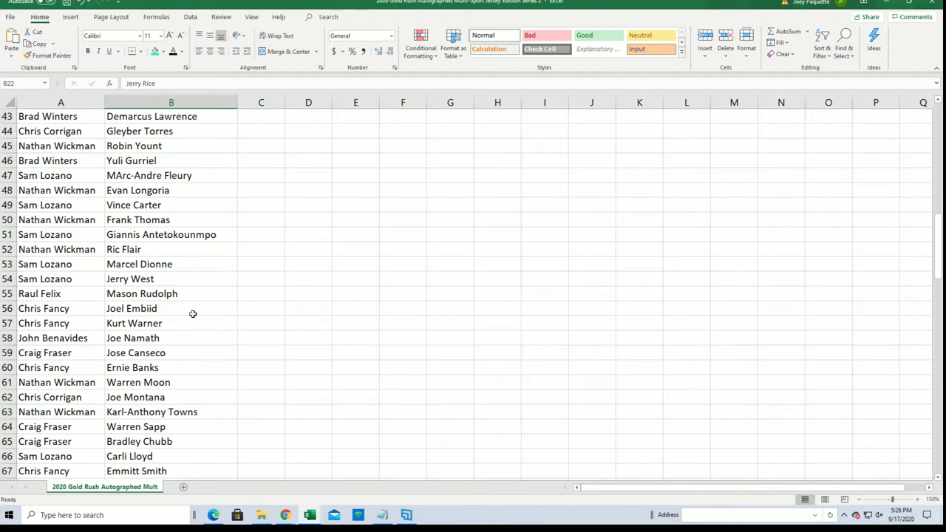
scroll(184, 322, "down", 1)
scroll(187, 322, "down", 1)
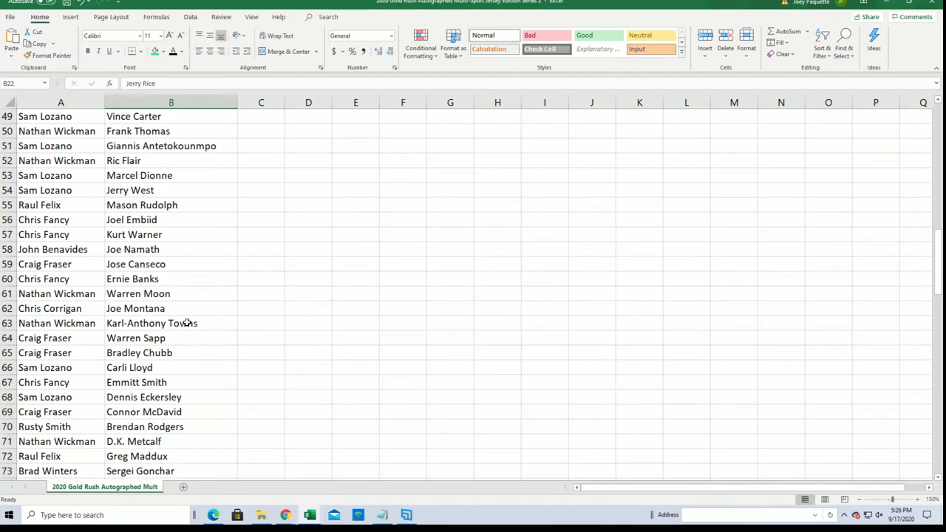
scroll(189, 326, "down", 1)
scroll(189, 326, "down", 1)
scroll(189, 326, "down", 3)
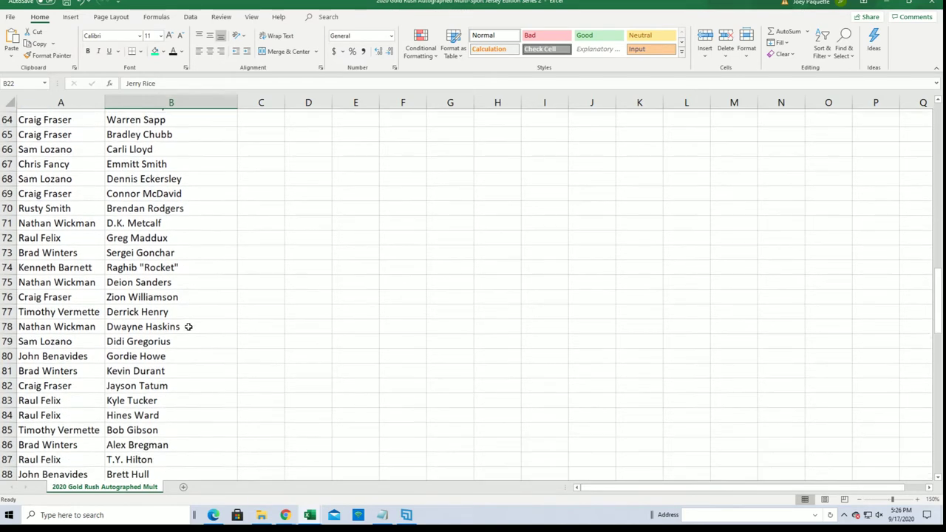
scroll(188, 327, "down", 1)
left_click(81, 249)
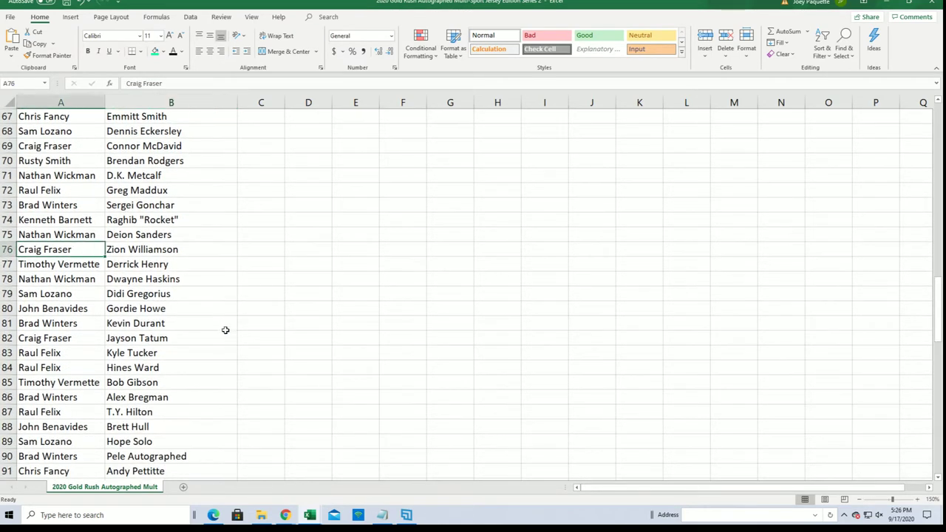
scroll(226, 331, "down", 5)
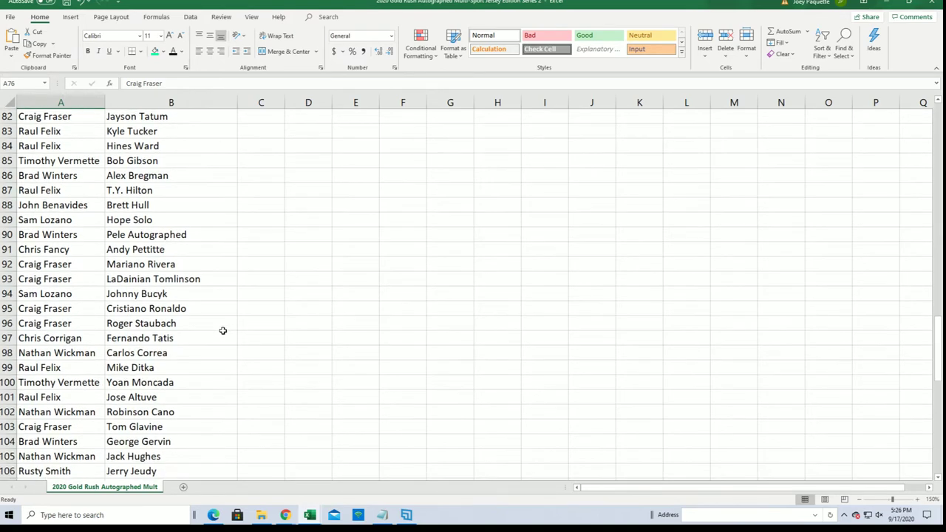
scroll(223, 330, "down", 1)
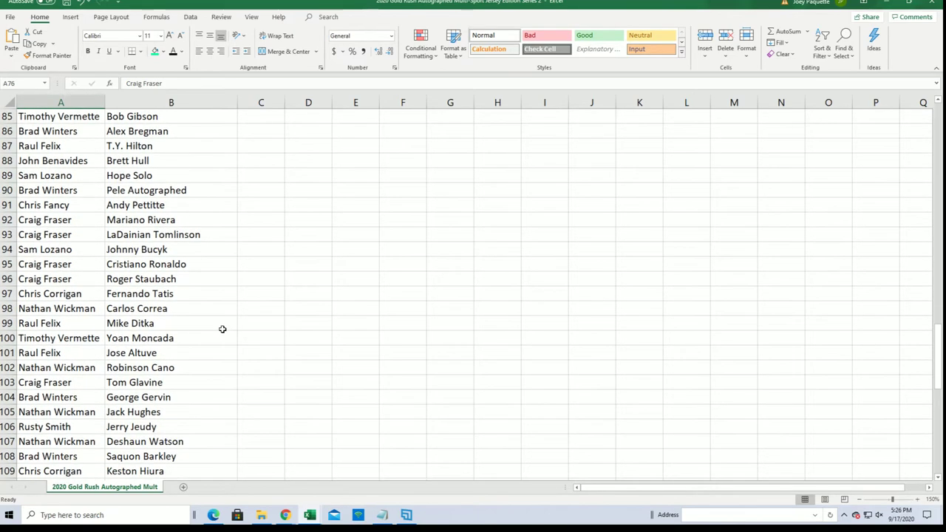
scroll(222, 329, "down", 2)
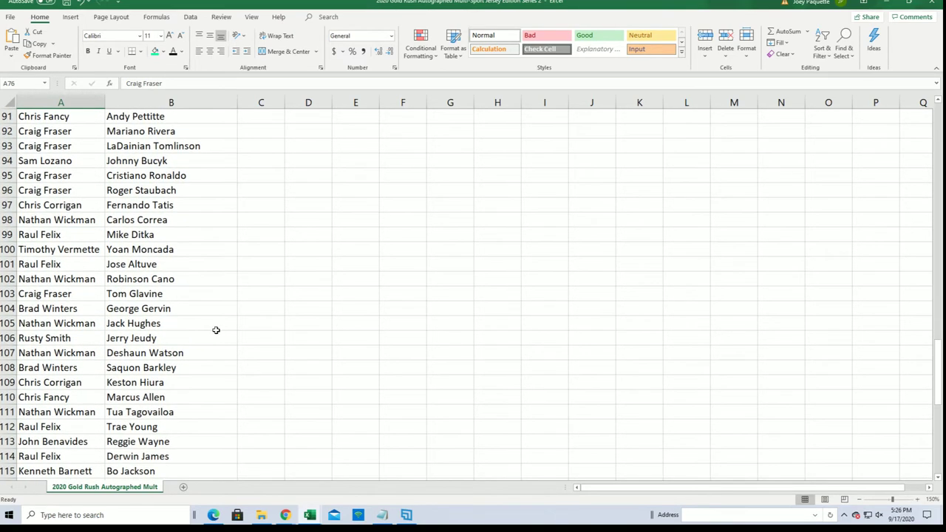
scroll(209, 330, "down", 2)
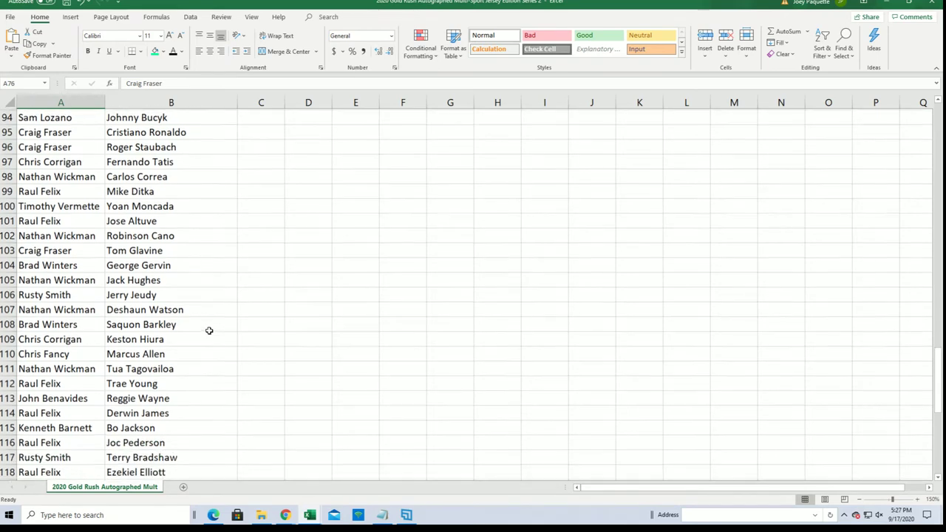
scroll(204, 330, "down", 3)
scroll(204, 343, "down", 4)
scroll(203, 343, "down", 1)
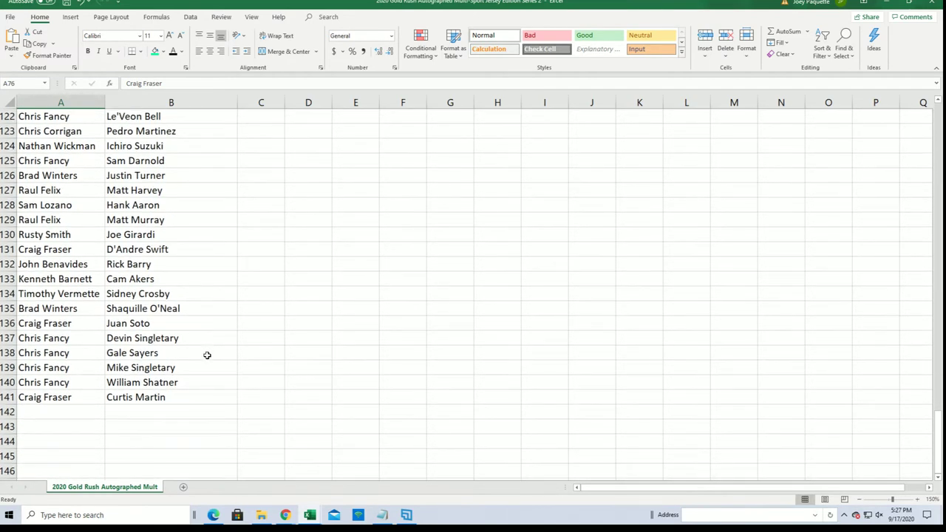
scroll(204, 360, "down", 2)
scroll(219, 373, "up", 20)
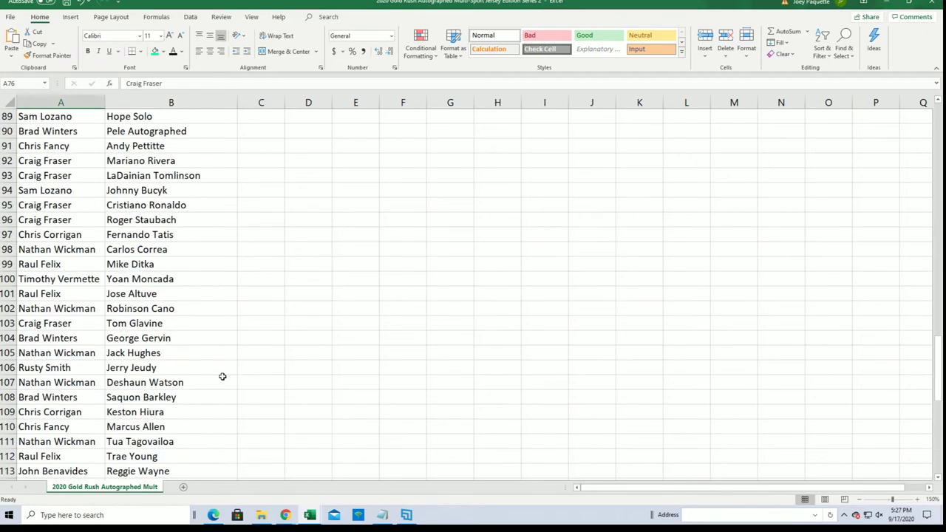
Scroll up through the paired owner and player list
scroll(214, 373, "up", 8)
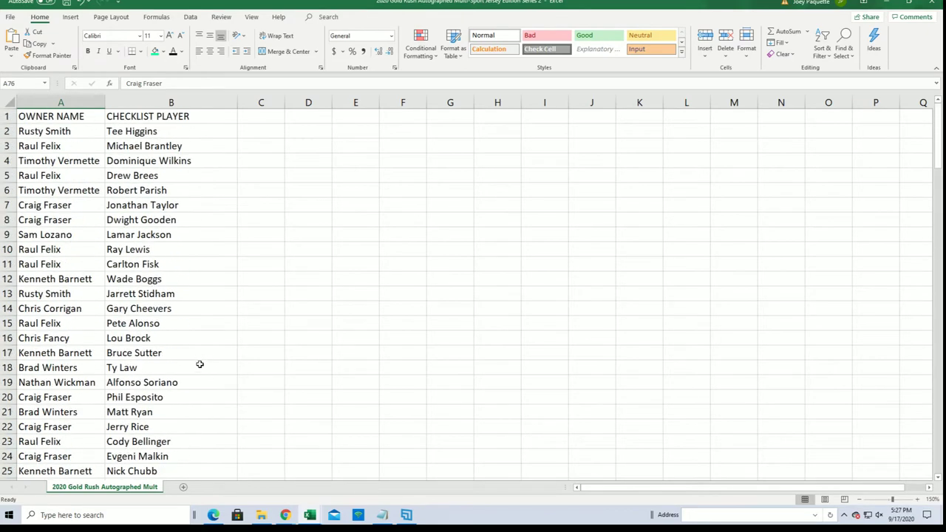